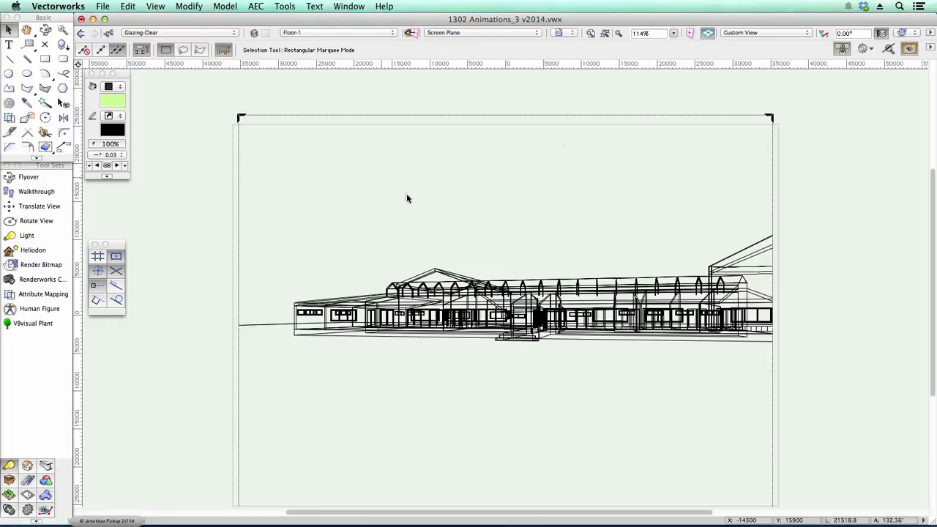
click(225, 7)
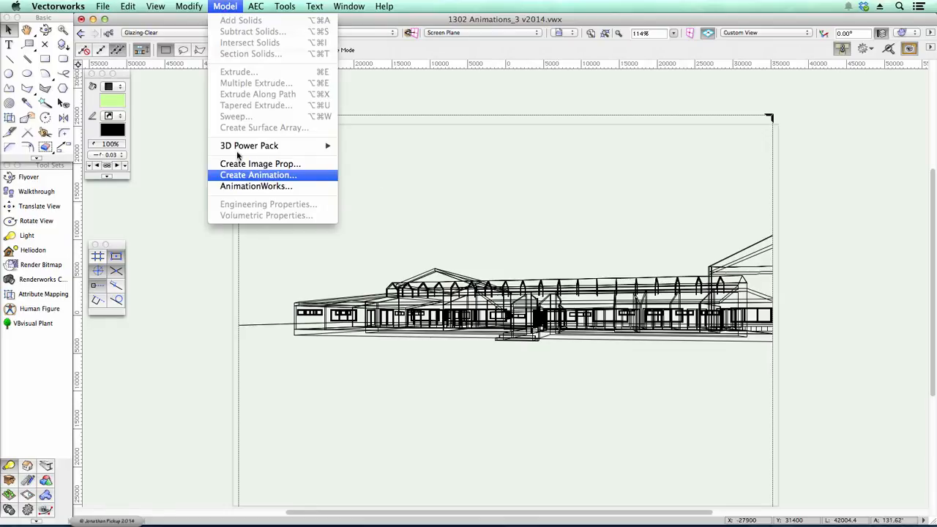
click(233, 177)
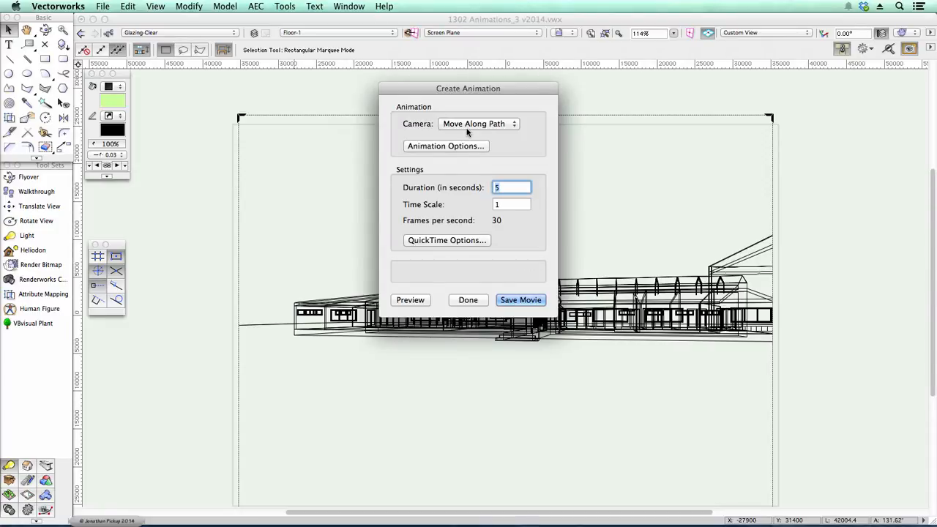
click(468, 300)
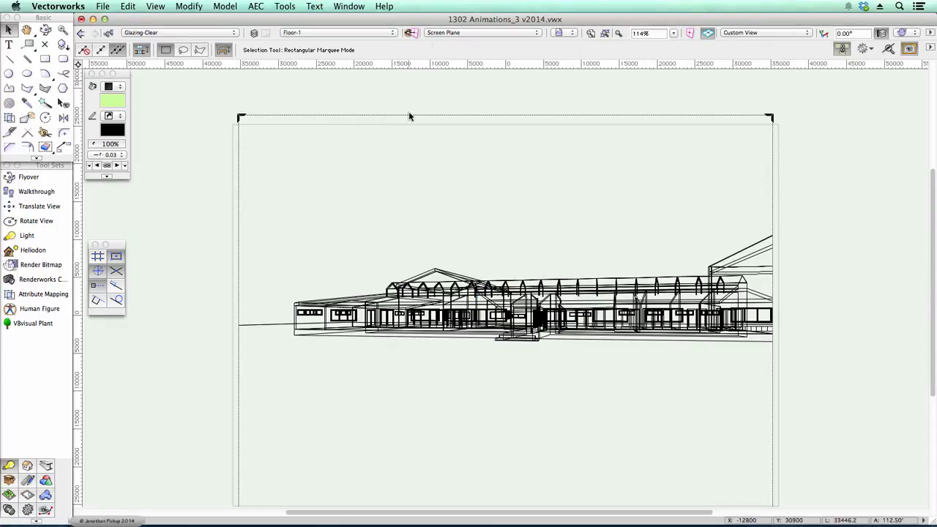
- Step through the saved views 1 to 6 to review each camera position
click(573, 34)
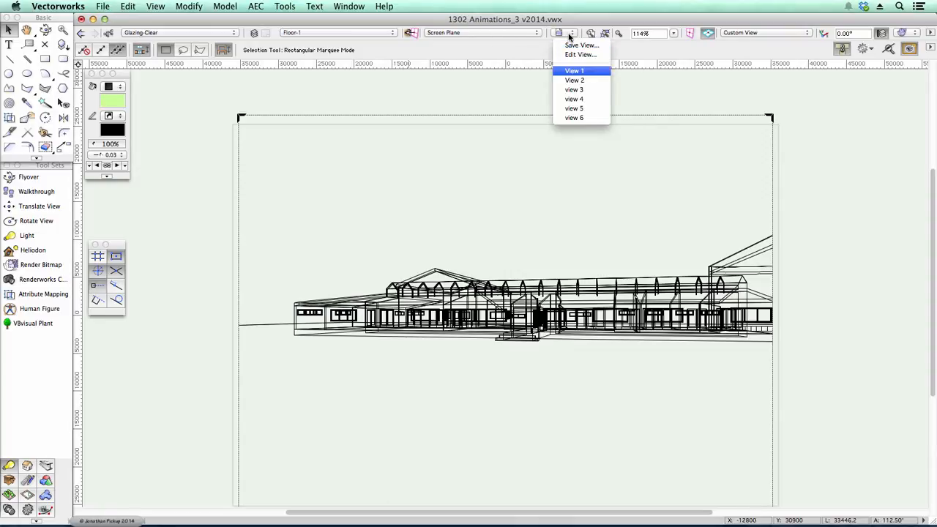
click(575, 71)
click(570, 34)
click(576, 81)
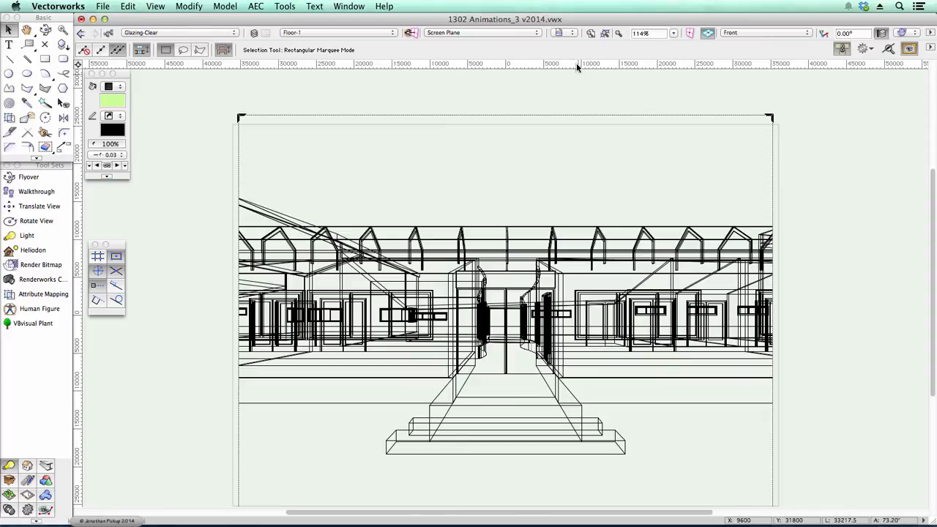
click(566, 32)
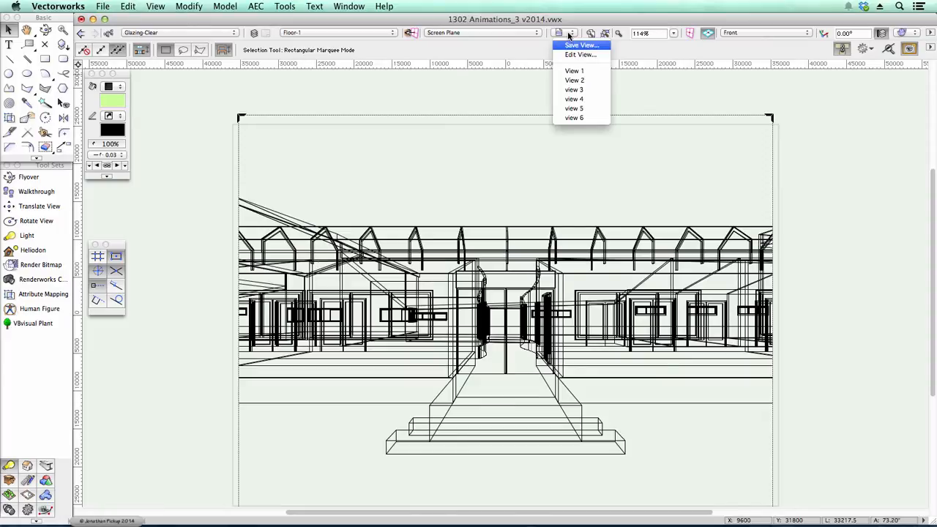
click(583, 90)
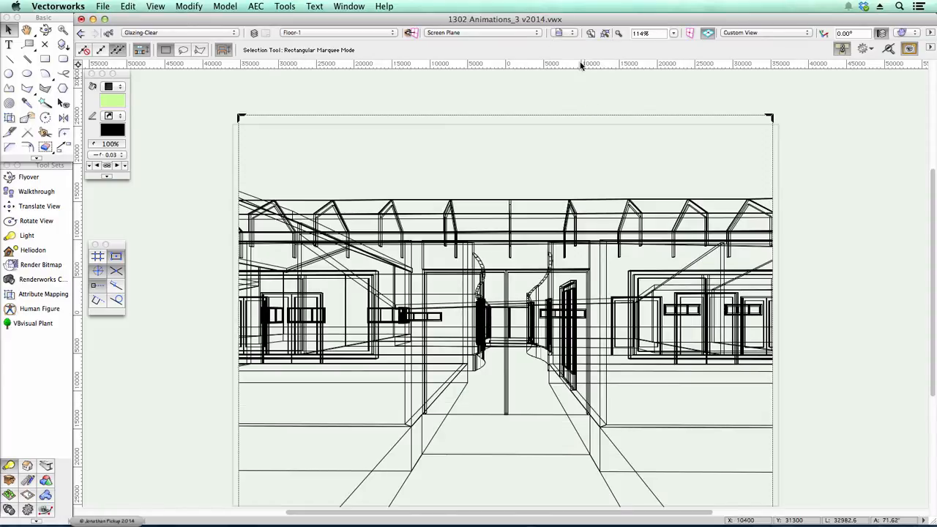
click(569, 33)
click(584, 100)
click(569, 33)
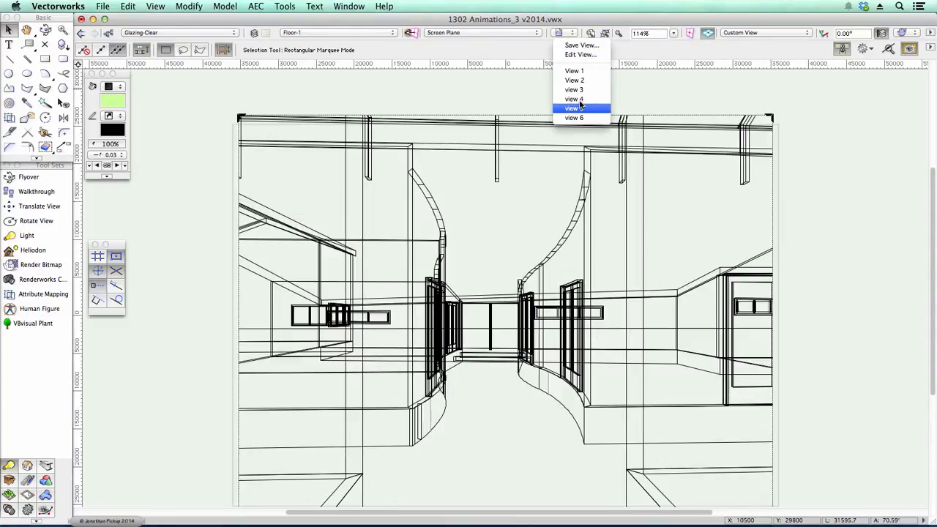
click(575, 108)
click(569, 33)
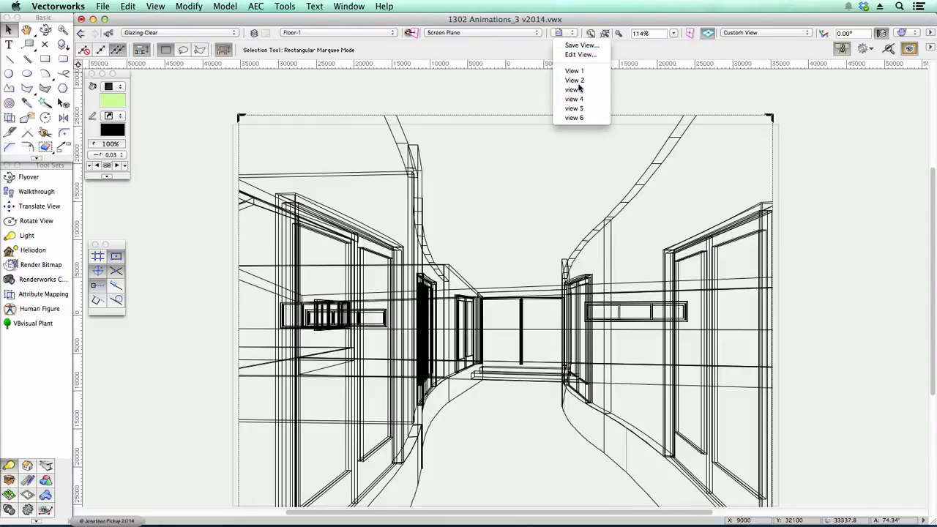
click(577, 117)
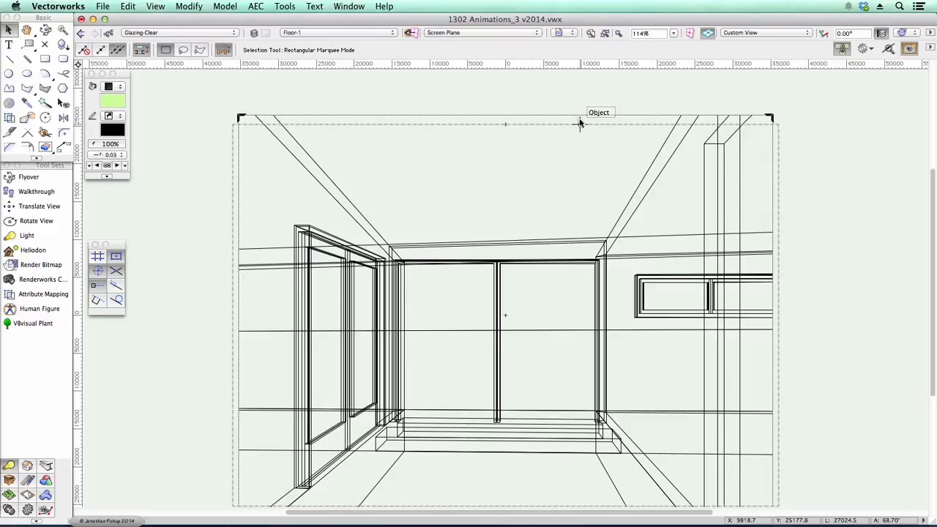
- Create a new path animation named test from the Create Animation options
click(228, 8)
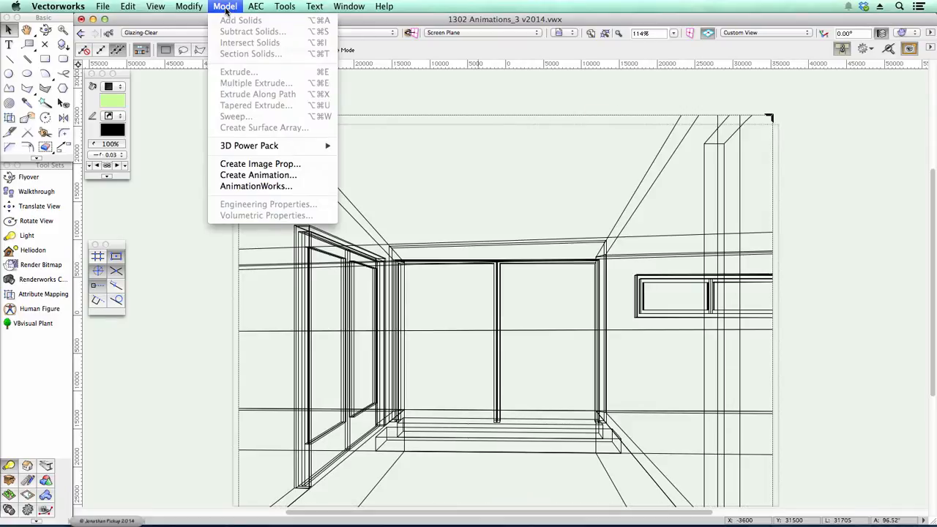
click(245, 176)
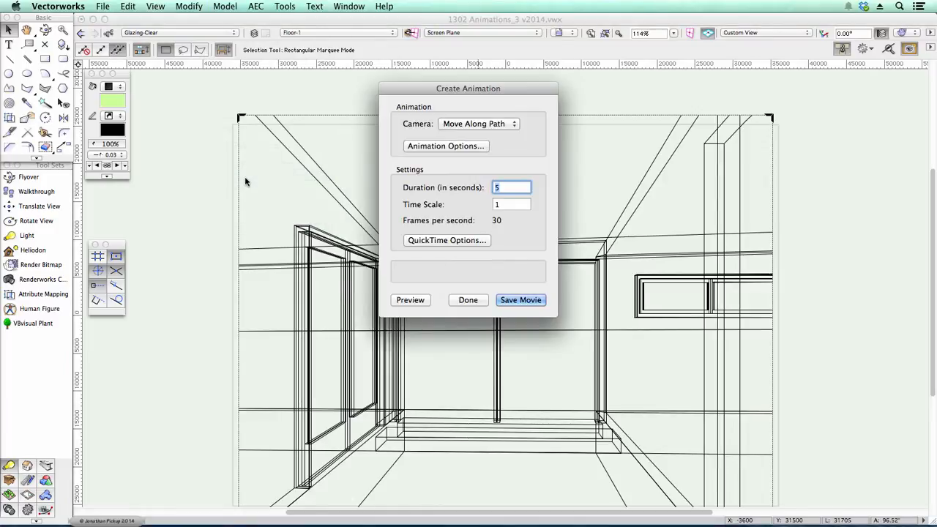
click(443, 146)
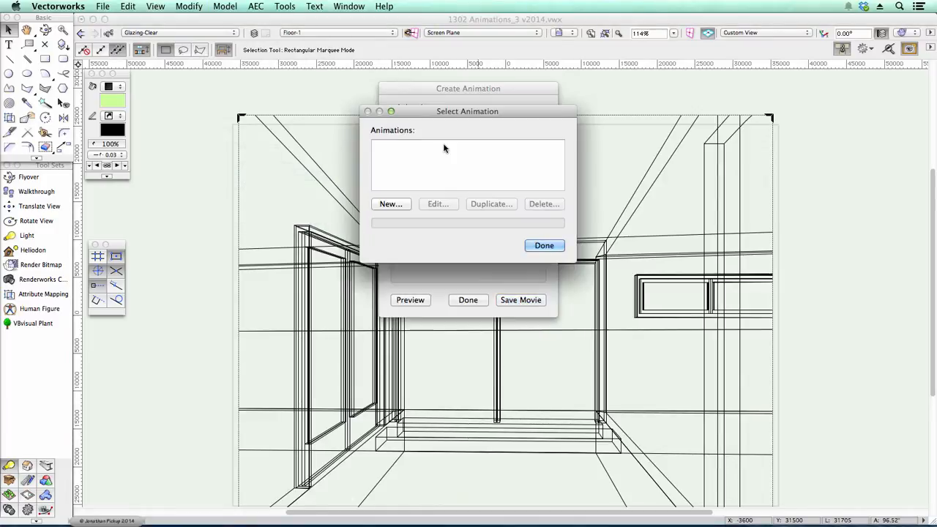
click(387, 206)
text(test)
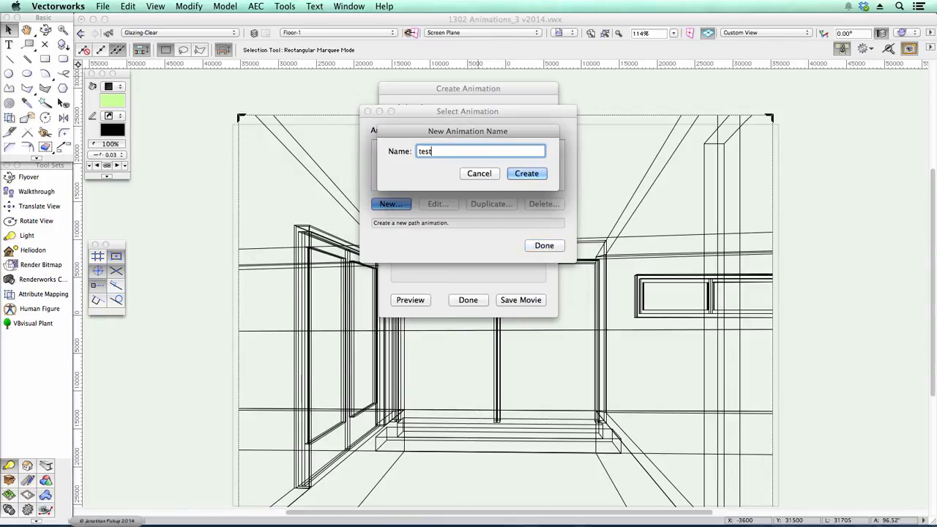
key(Return)
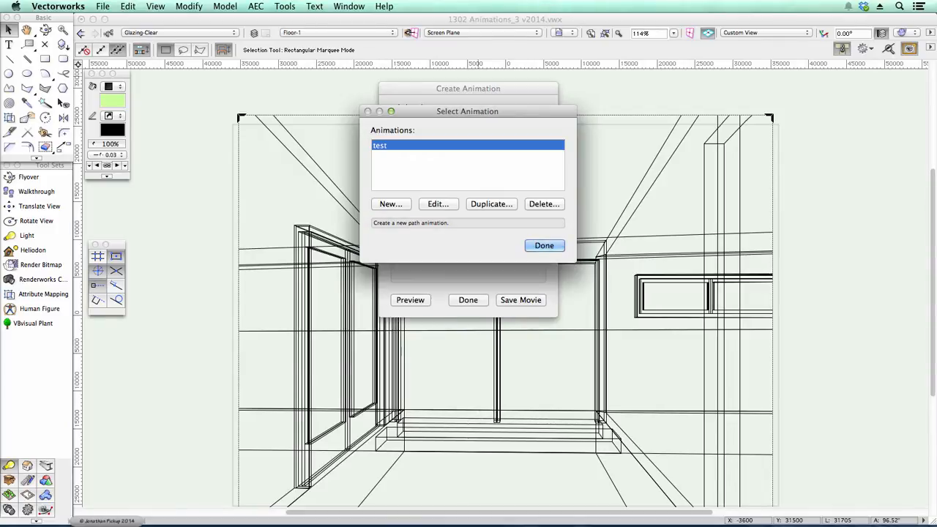
- Edit the test animation, zoom out its timeline, and place the saved views in order as keyframes
click(431, 205)
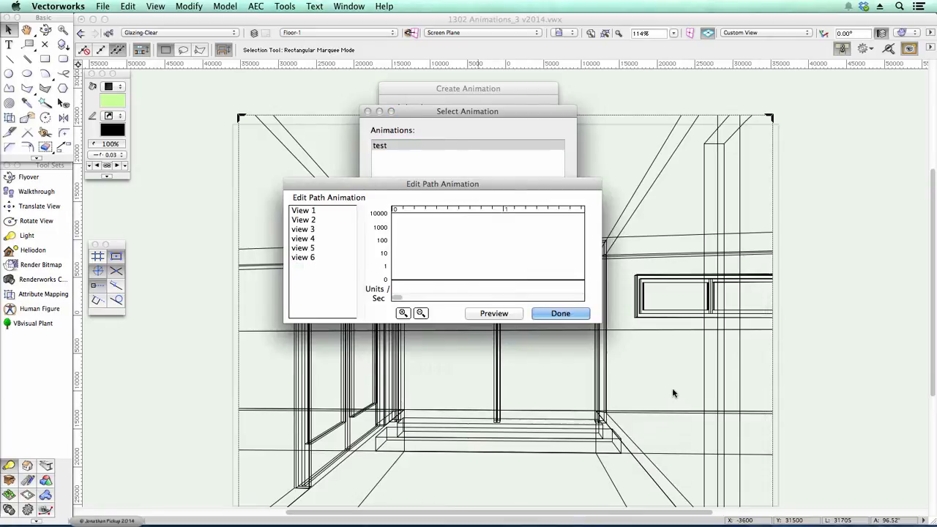
click(320, 237)
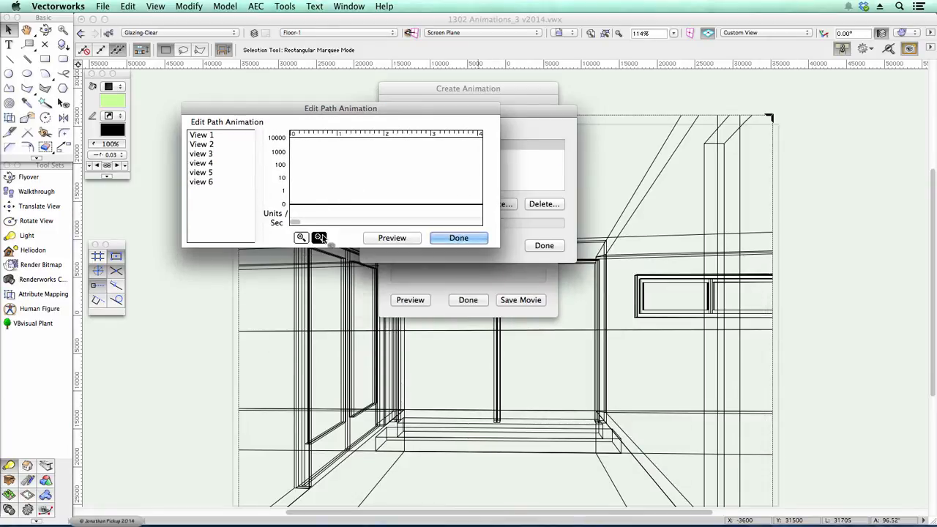
click(320, 237)
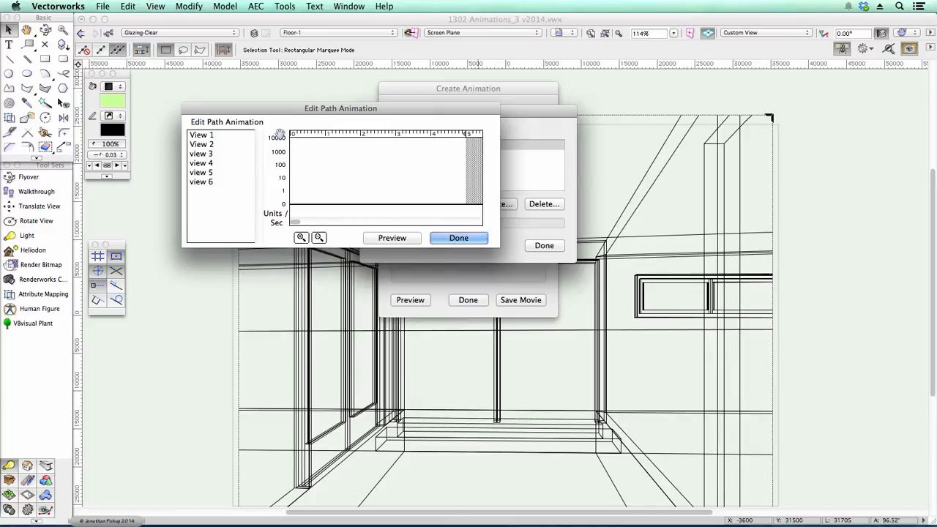
drag(206, 136, 294, 169)
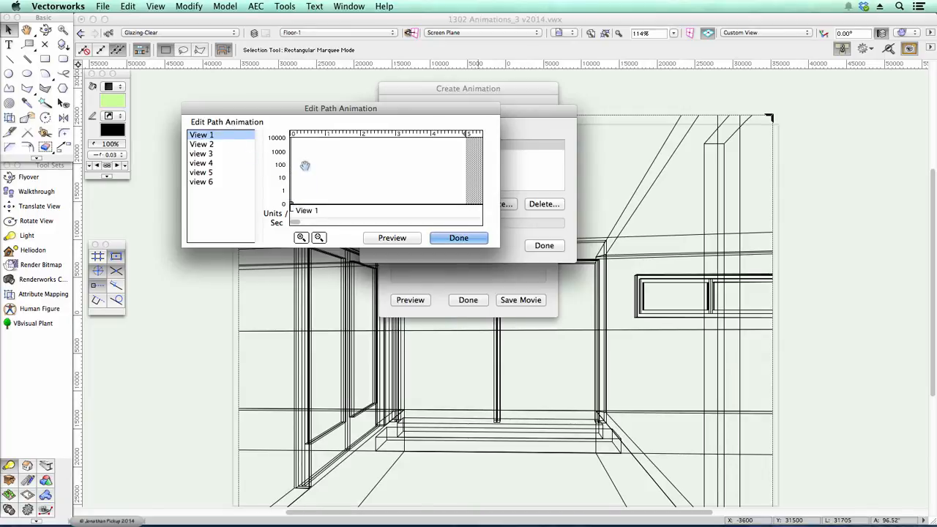
mouse_move(203, 146)
mouse_down()
mouse_move(368, 155)
mouse_move(414, 142)
mouse_move(345, 153)
mouse_move(430, 146)
mouse_move(399, 141)
mouse_move(419, 142)
mouse_up()
mouse_move(201, 163)
mouse_down()
mouse_move(395, 159)
mouse_move(440, 143)
mouse_up()
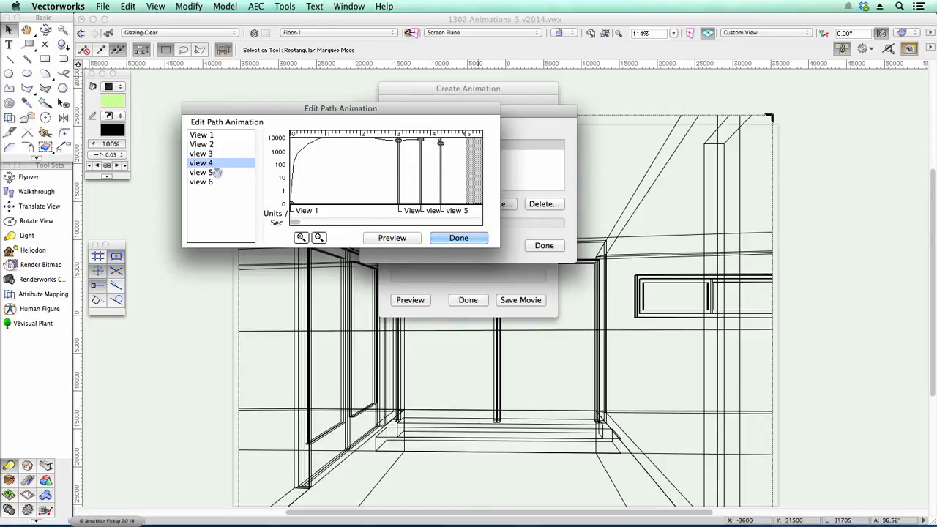
drag(212, 172, 454, 149)
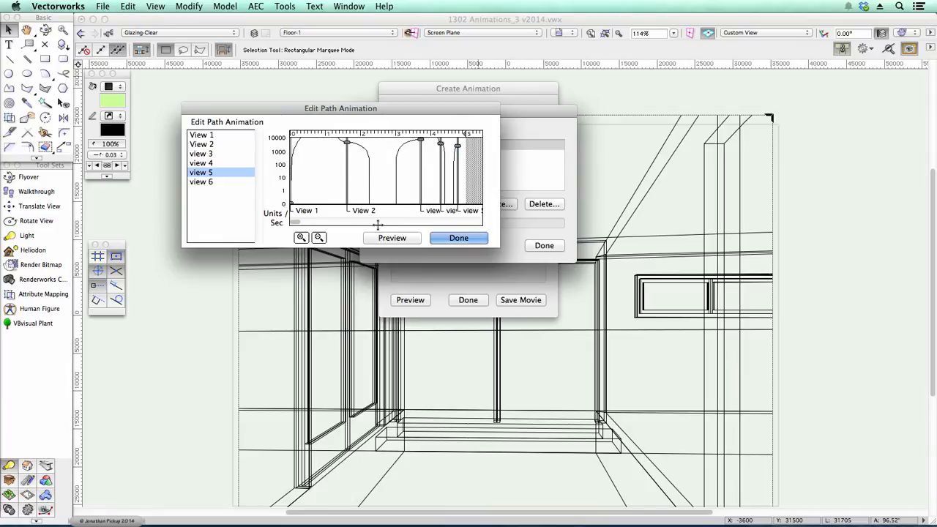
mouse_move(420, 142)
mouse_down()
mouse_move(389, 149)
mouse_move(436, 151)
mouse_move(417, 141)
mouse_move(390, 155)
mouse_move(388, 146)
mouse_move(467, 151)
mouse_move(452, 157)
mouse_up()
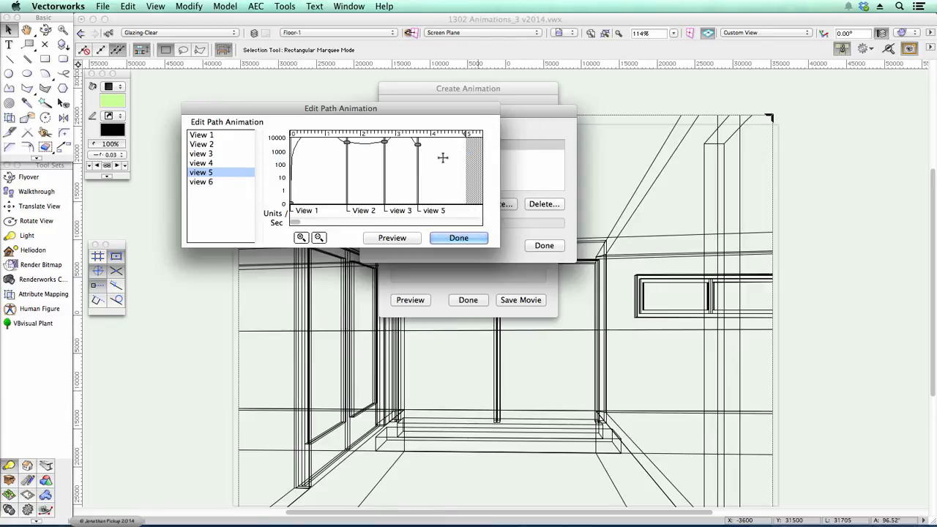
- Add view 6 to the end of the timeline and respace the keyframes along it
click(202, 182)
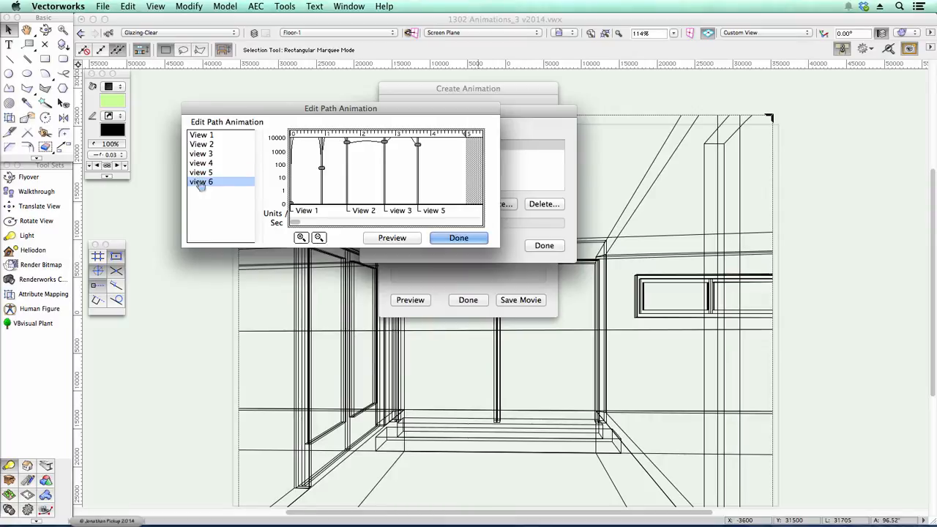
mouse_move(322, 168)
mouse_down()
mouse_move(464, 156)
mouse_move(466, 145)
mouse_move(378, 145)
mouse_up()
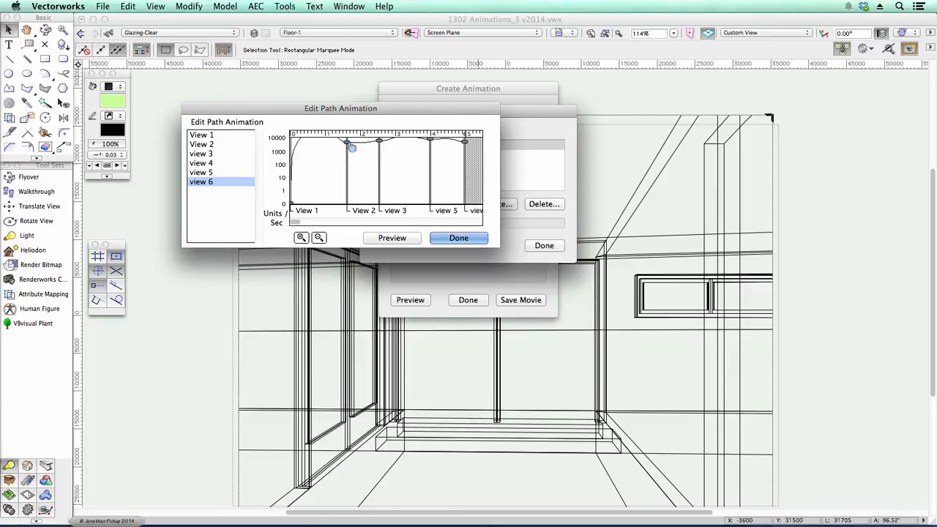
drag(351, 147, 435, 140)
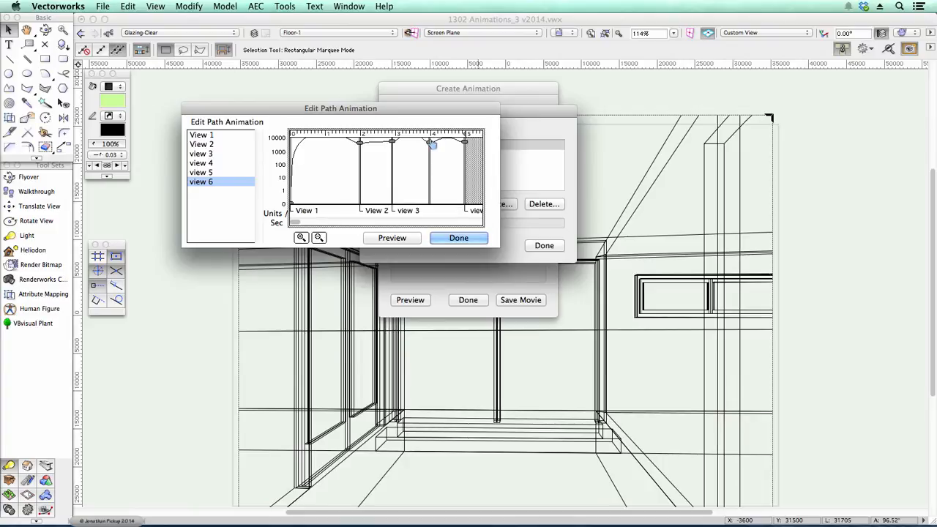
drag(436, 139, 438, 140)
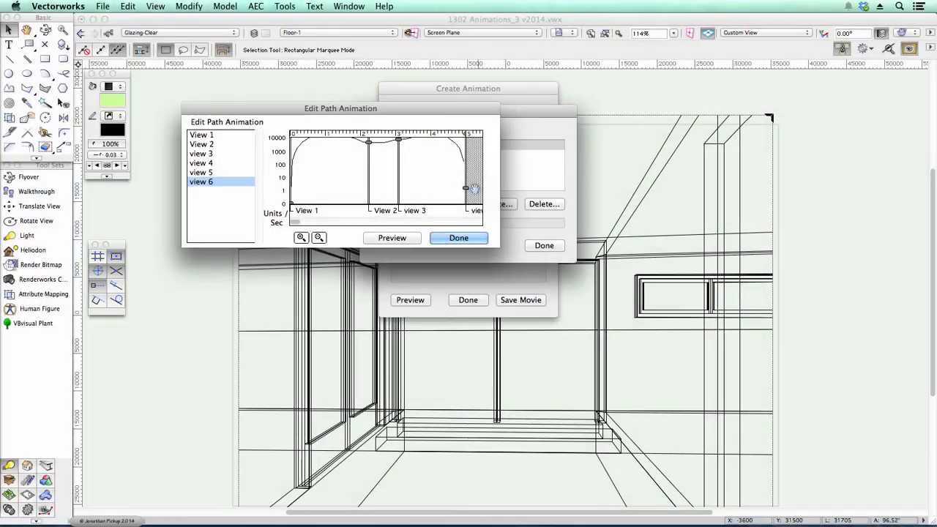
- Preview the path animation and close the animation dialogs
click(392, 239)
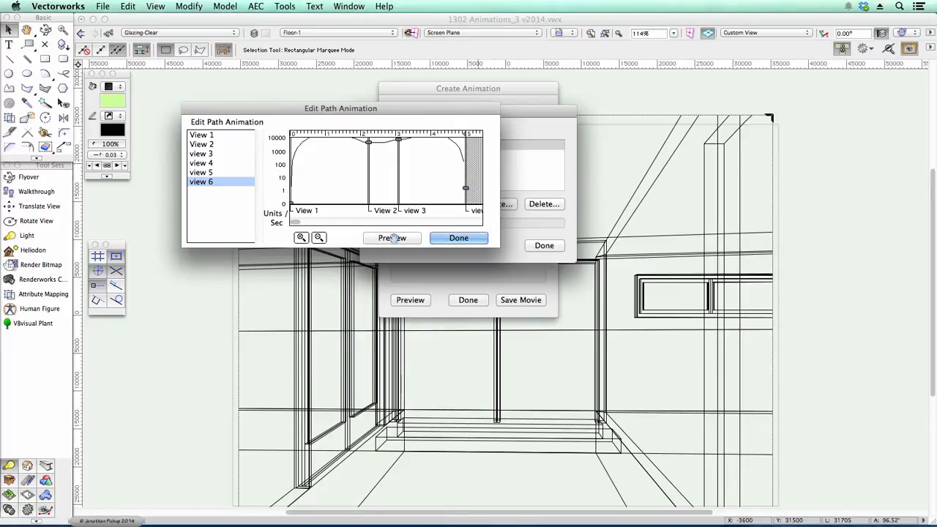
click(463, 240)
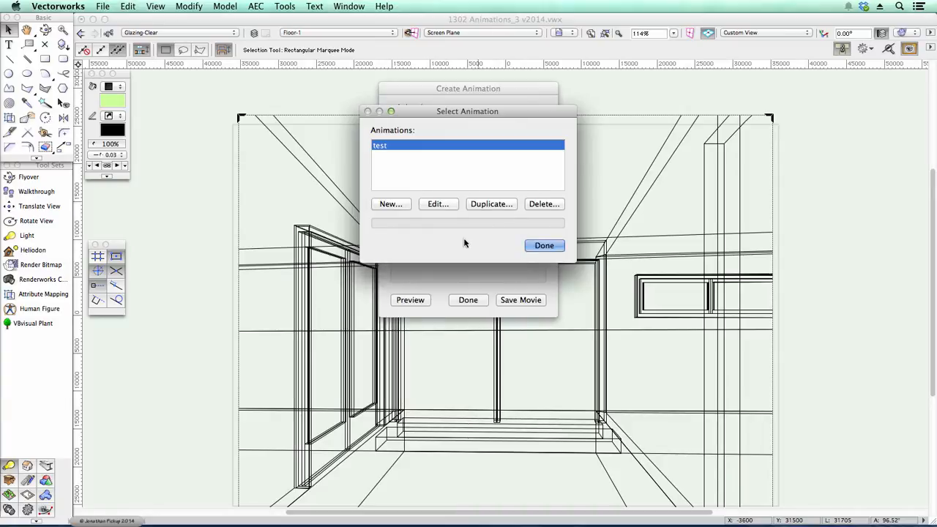
click(543, 247)
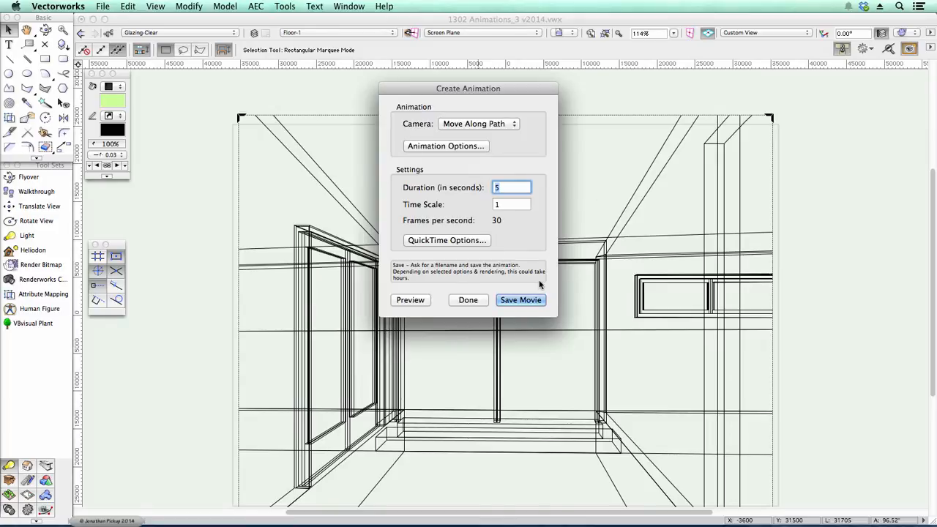
click(467, 301)
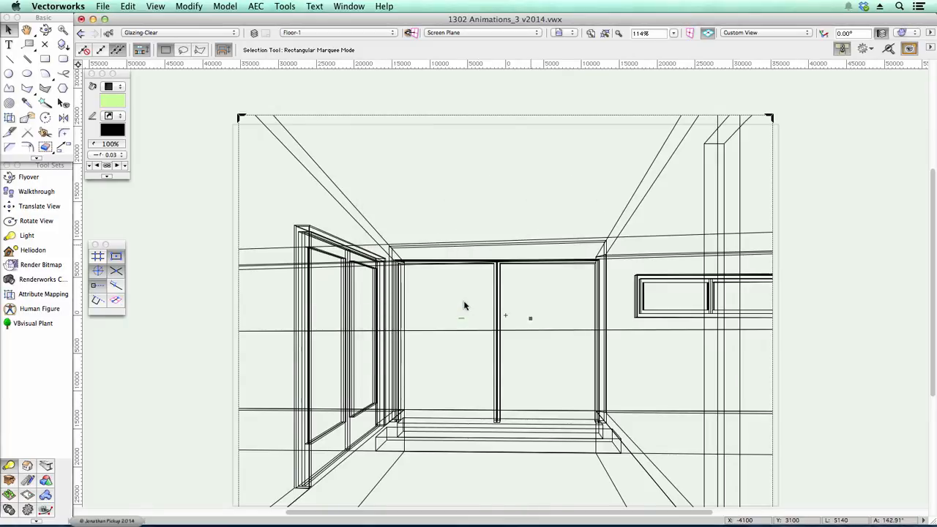
- Render the view in the Quick Exterior White Renderworks style, then switch to OpenGL rendering
click(883, 35)
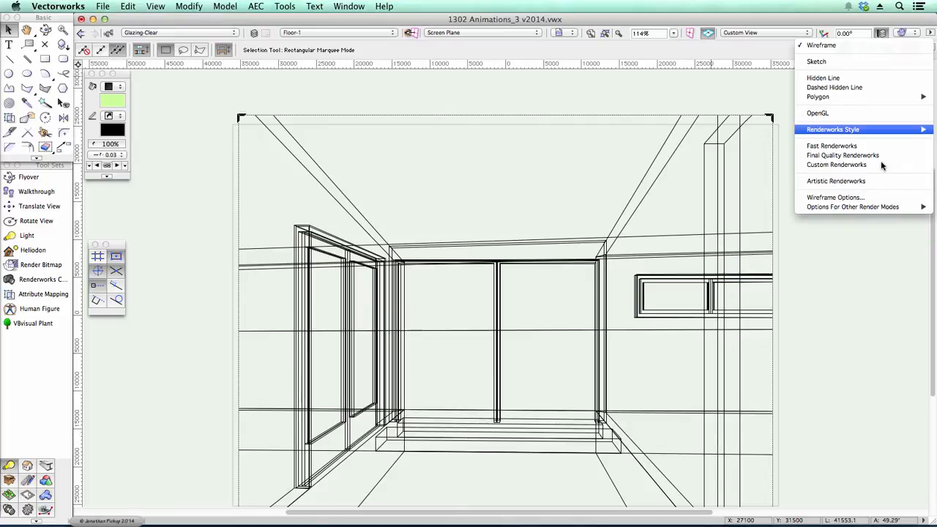
mouse_move(866, 128)
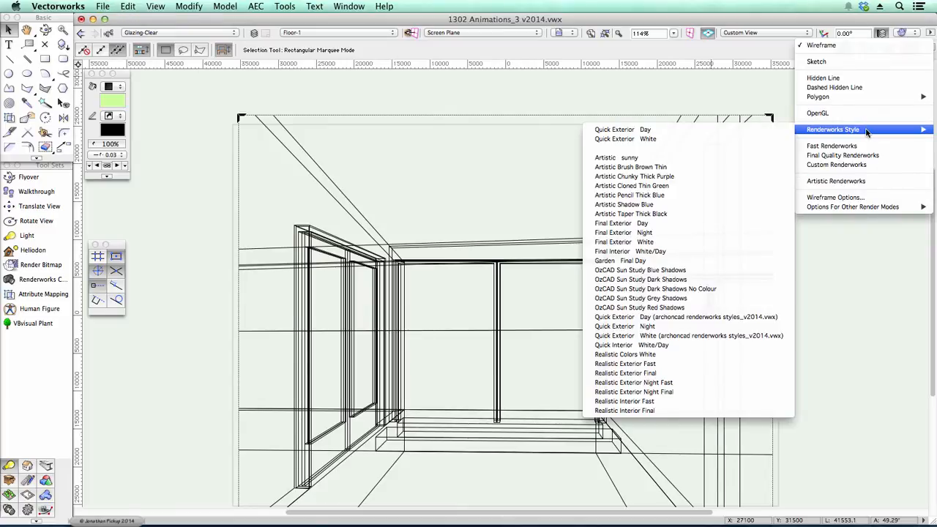
click(641, 140)
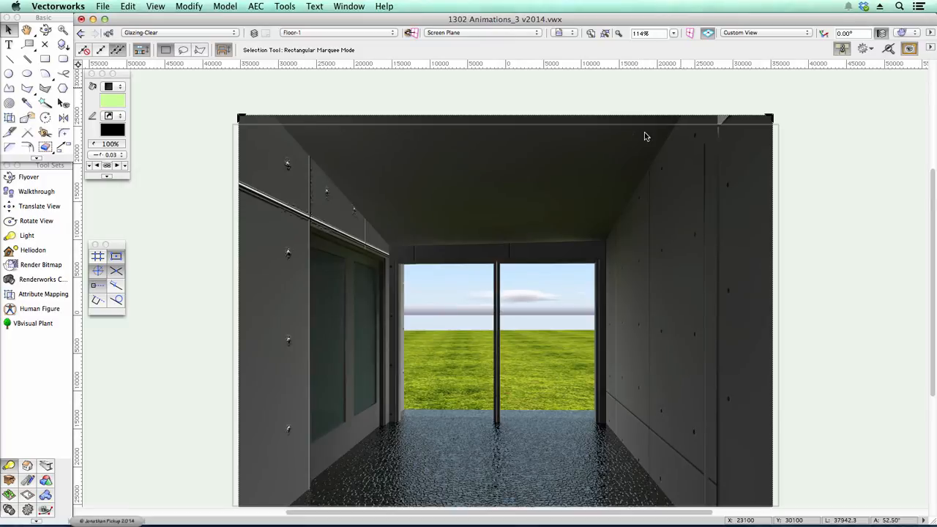
click(881, 33)
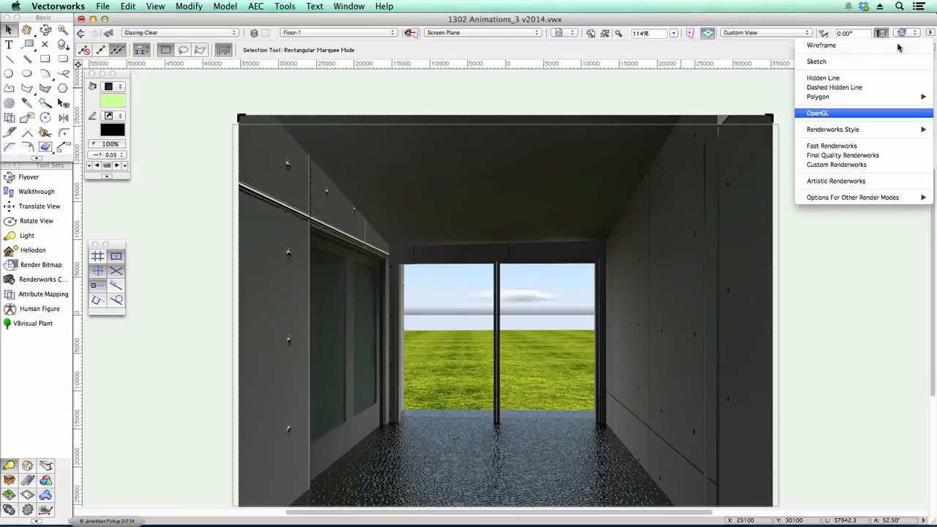
click(852, 115)
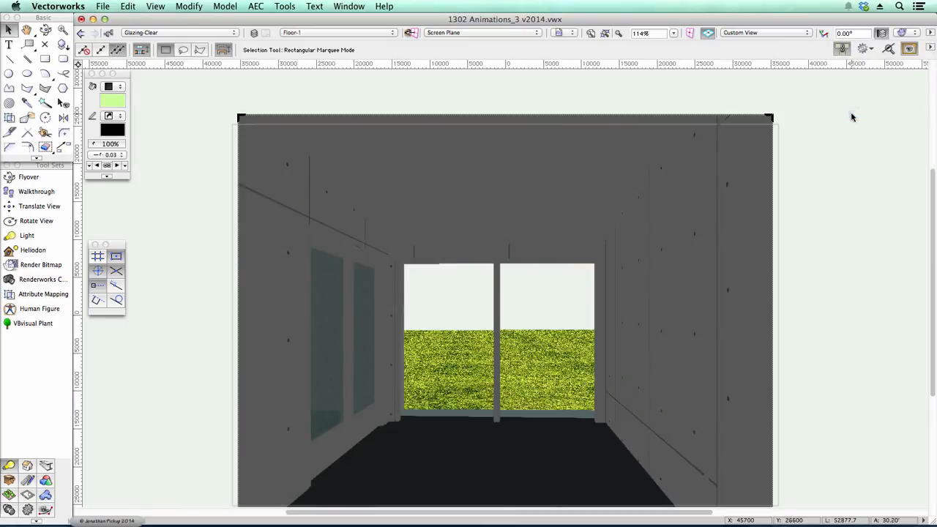
- Open the Create Animation dialog for the Move Along Path camera and check its animation options
click(221, 7)
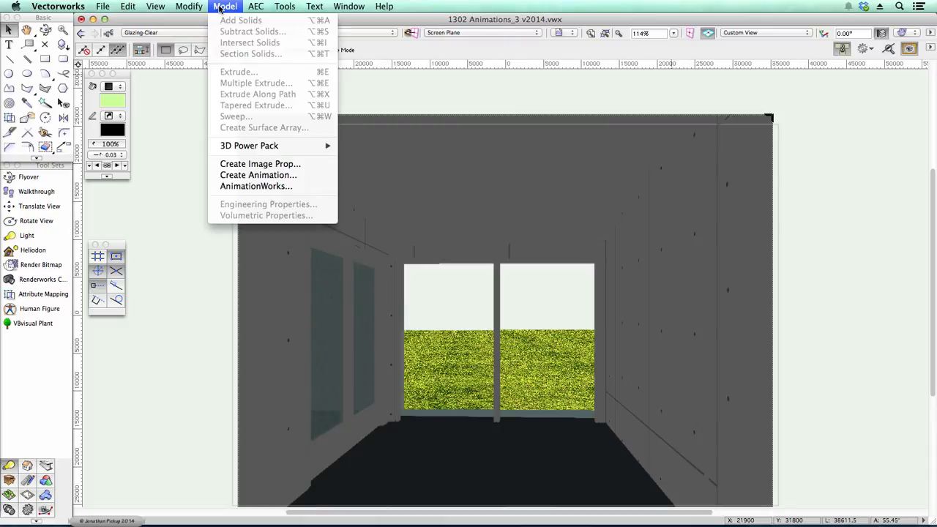
click(251, 176)
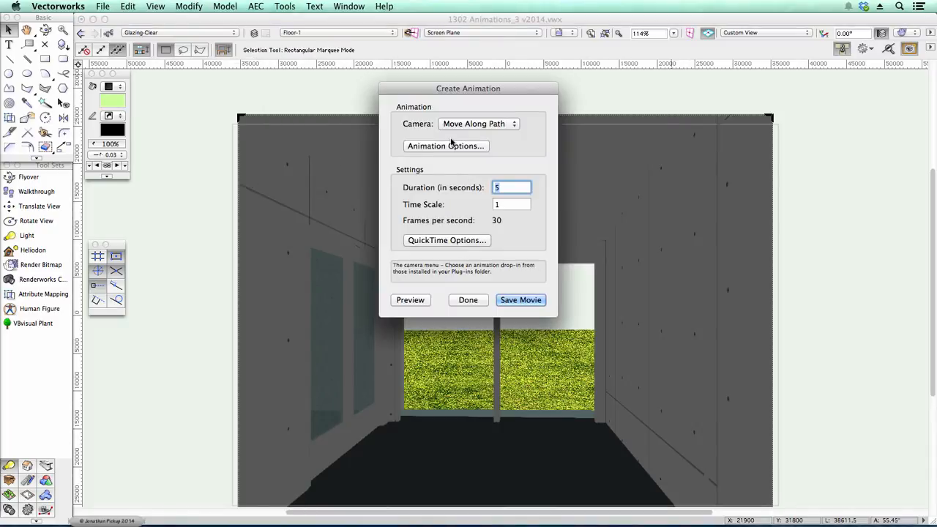
click(479, 124)
click(479, 125)
click(467, 148)
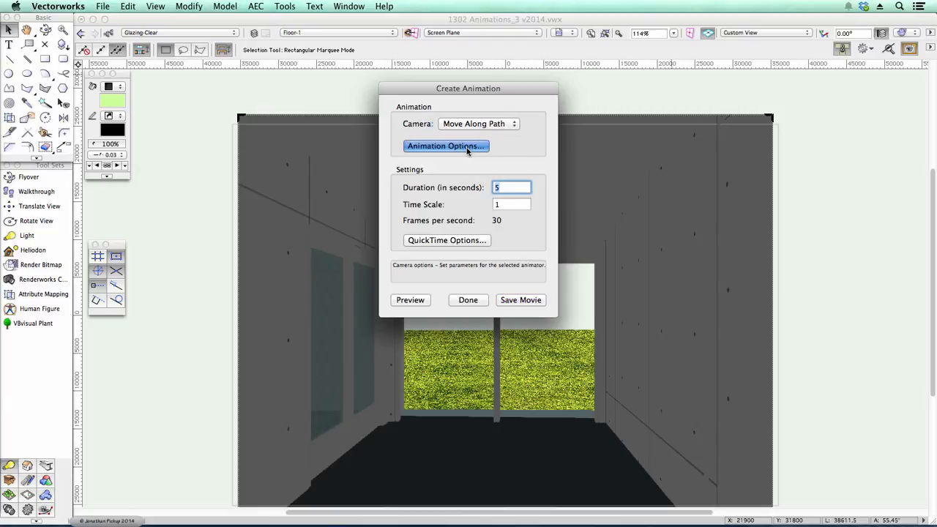
click(545, 246)
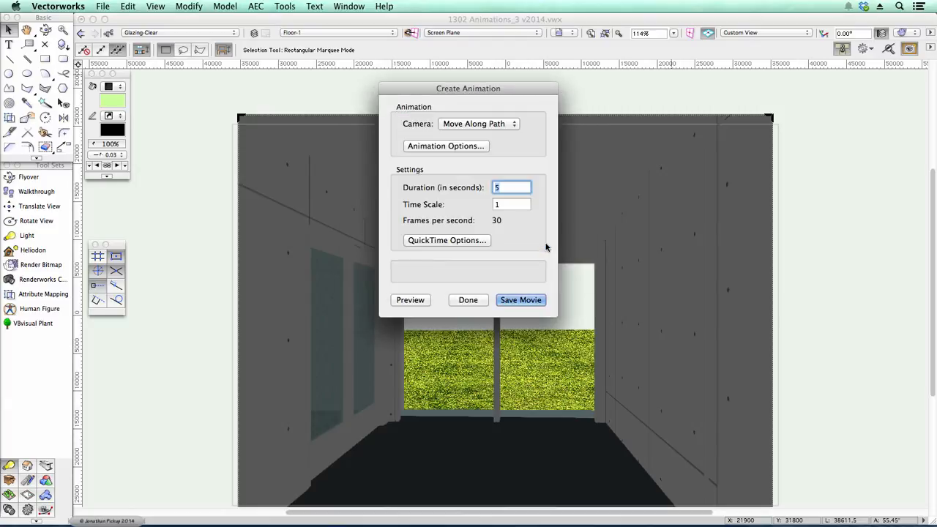
- Set the QuickTime compression type to Animation and accept the compression settings
click(483, 240)
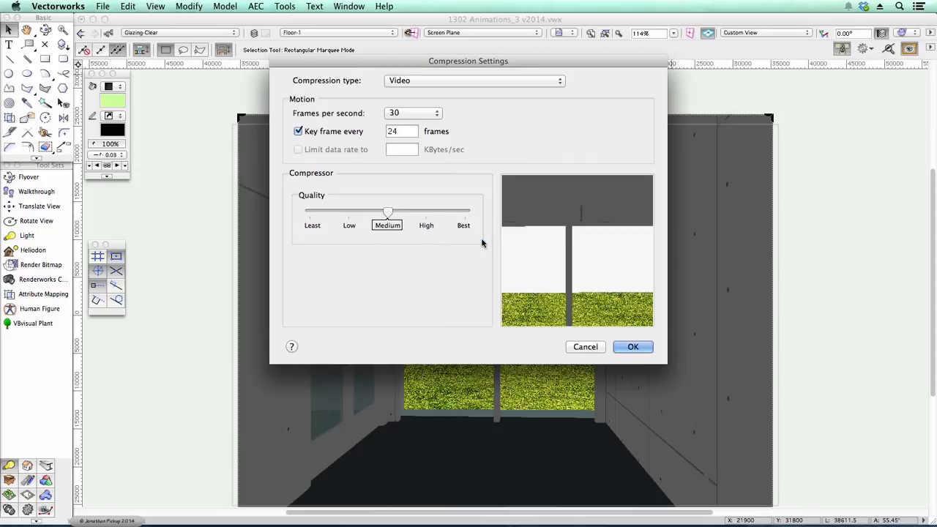
click(405, 86)
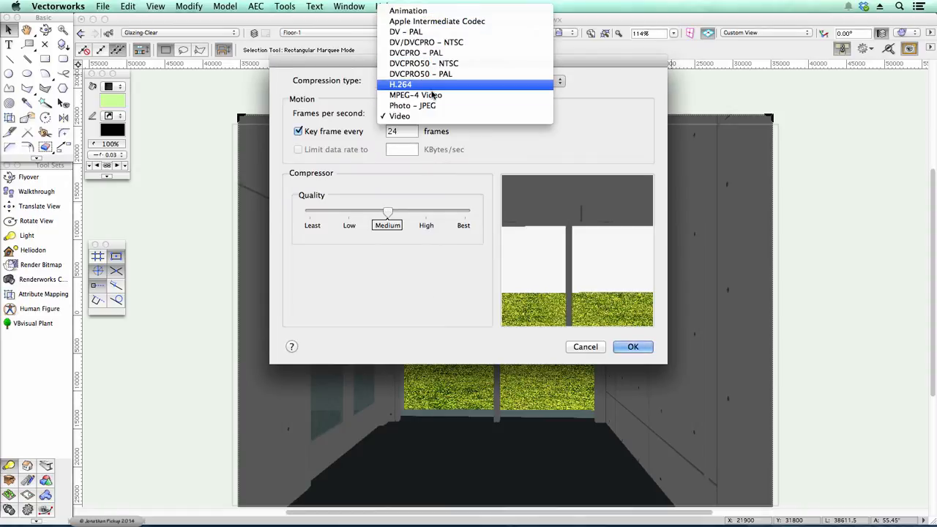
click(414, 13)
click(410, 81)
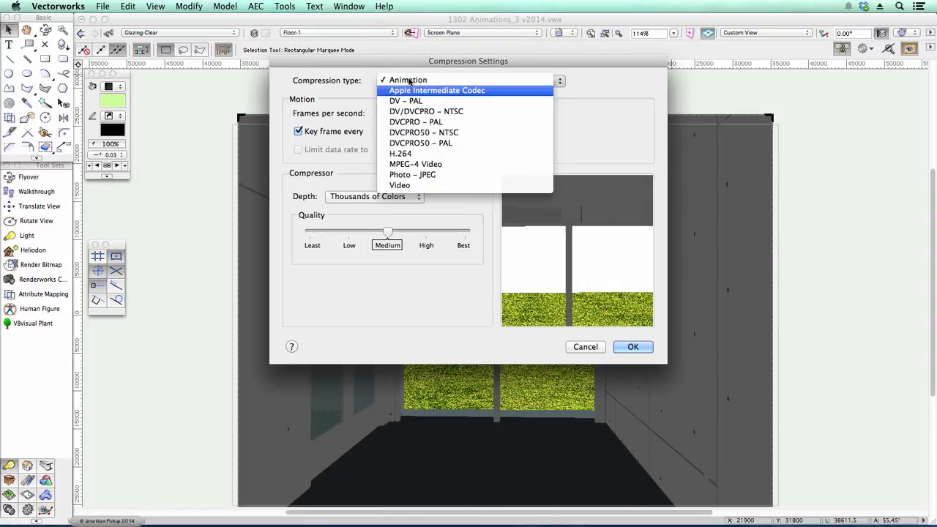
click(412, 186)
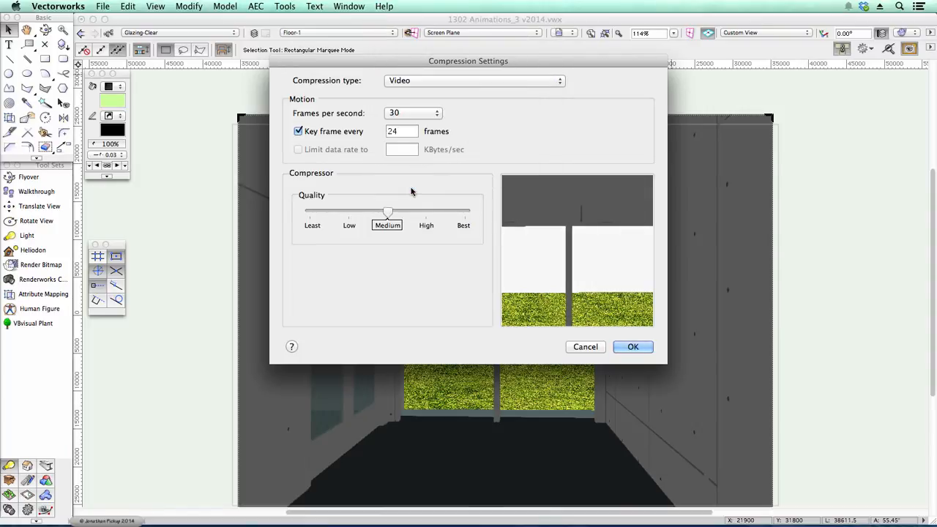
click(404, 81)
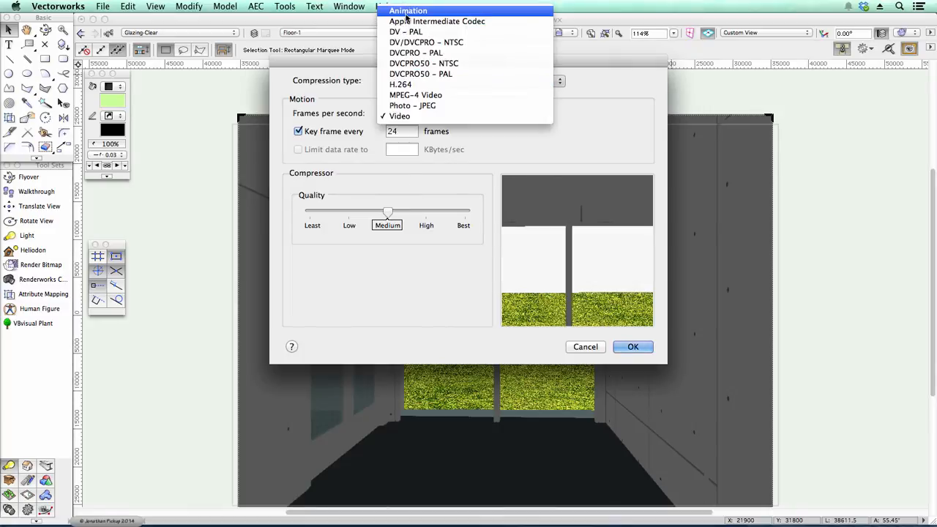
click(408, 11)
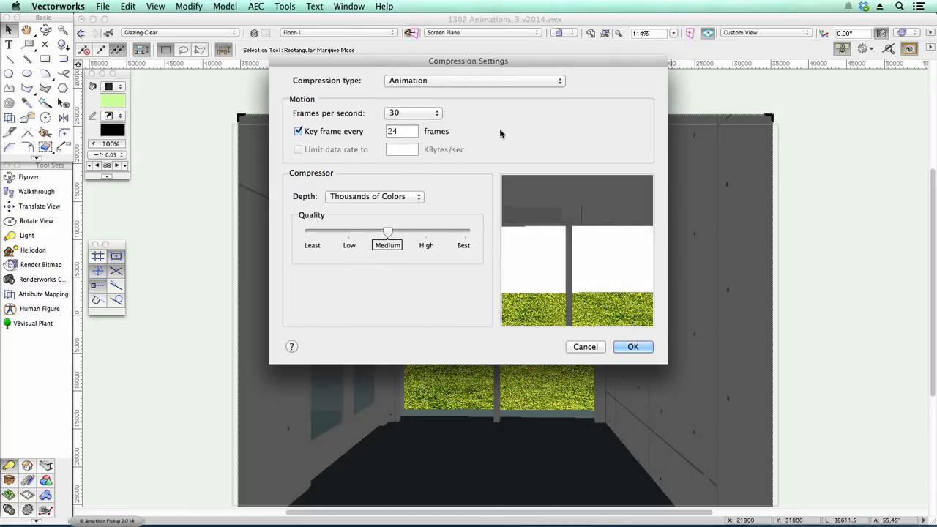
click(627, 347)
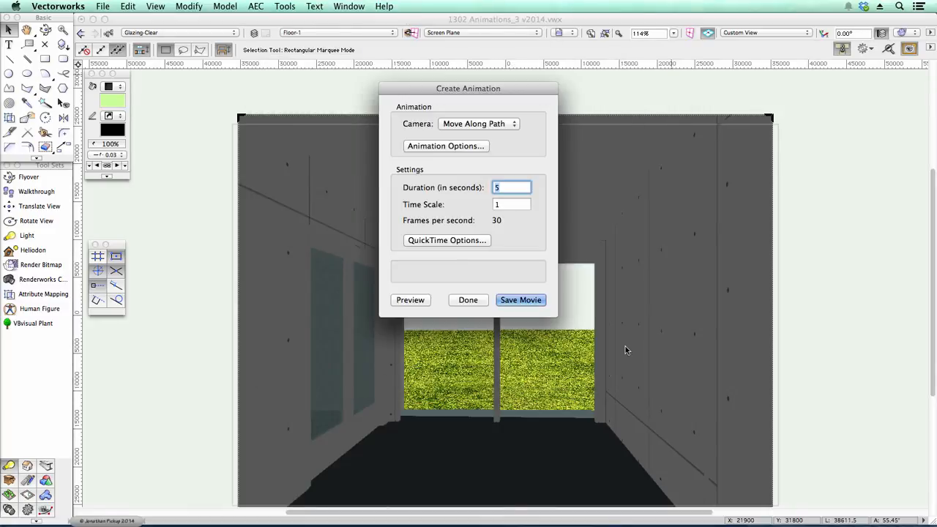
- Save the movie as Test movie in the test movie folder
click(512, 302)
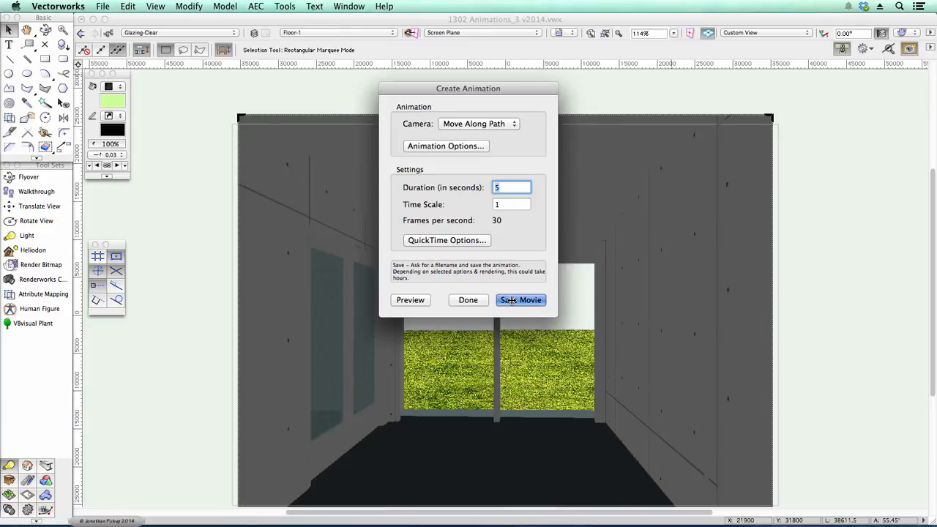
click(543, 223)
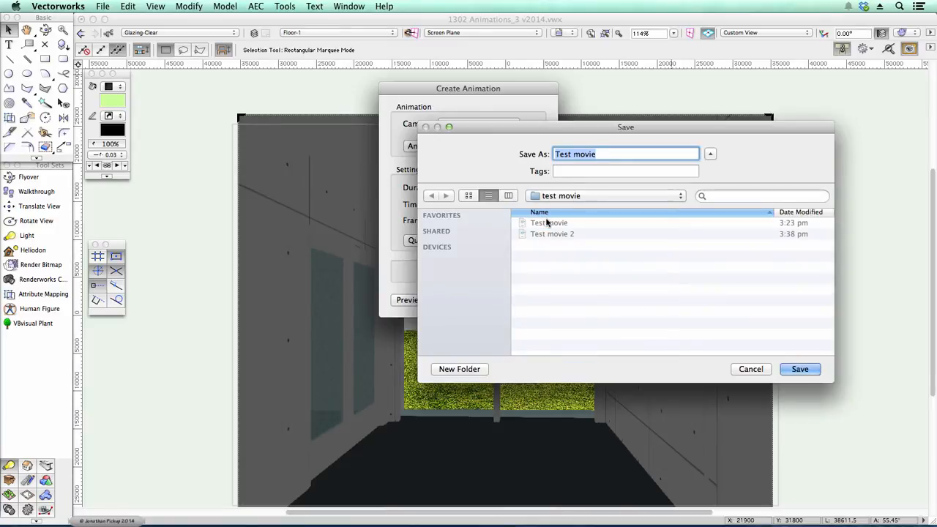
click(799, 369)
click(707, 206)
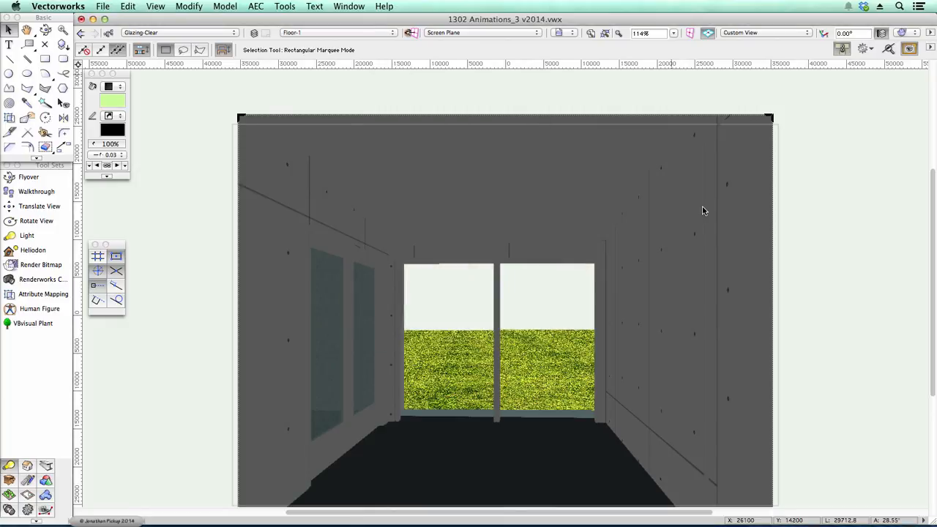
- Switch to Finder and open the saved Test movie in QuickTime Player
key(super+Tab)
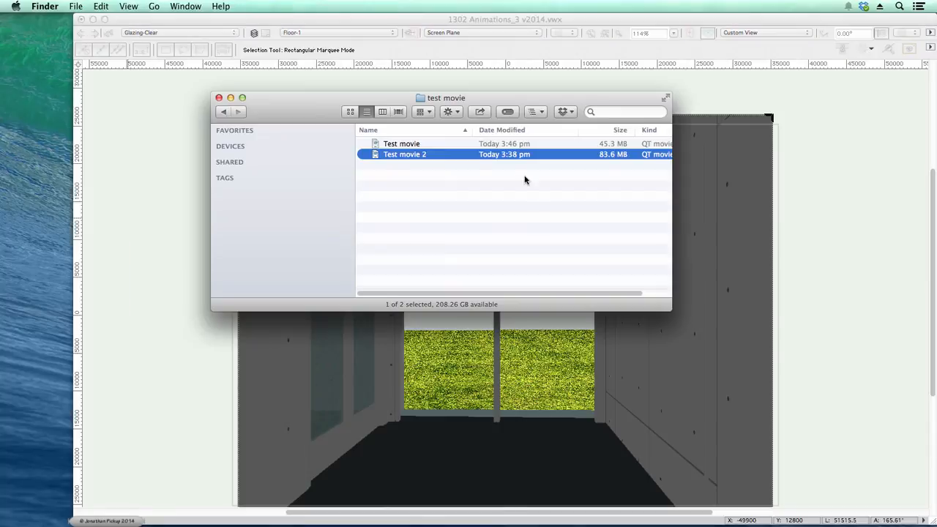
double_click(439, 144)
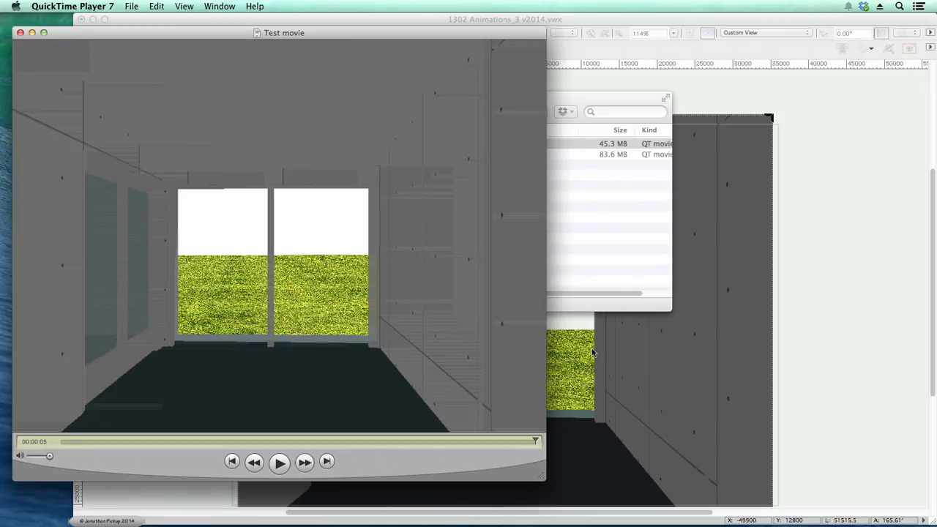
click(592, 227)
- Open Test movie 2, play it through for comparison, and close its window
double_click(471, 154)
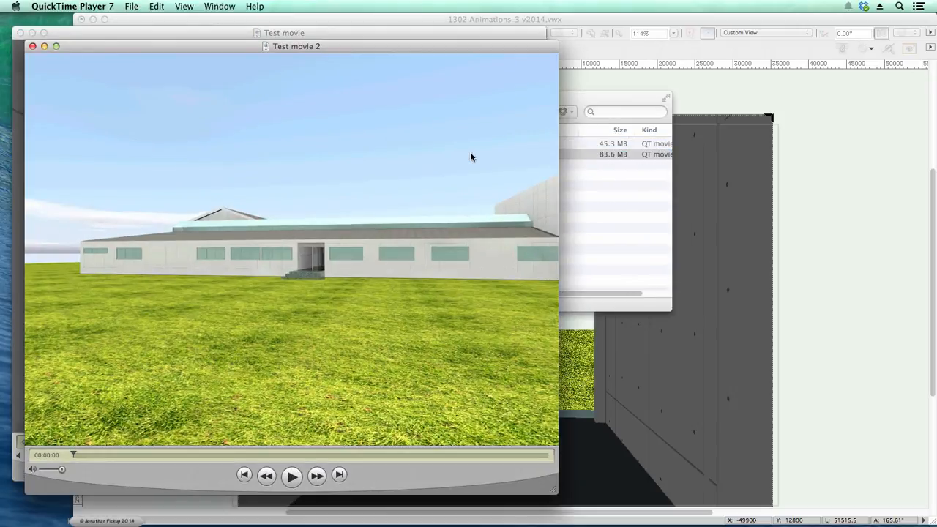
click(290, 476)
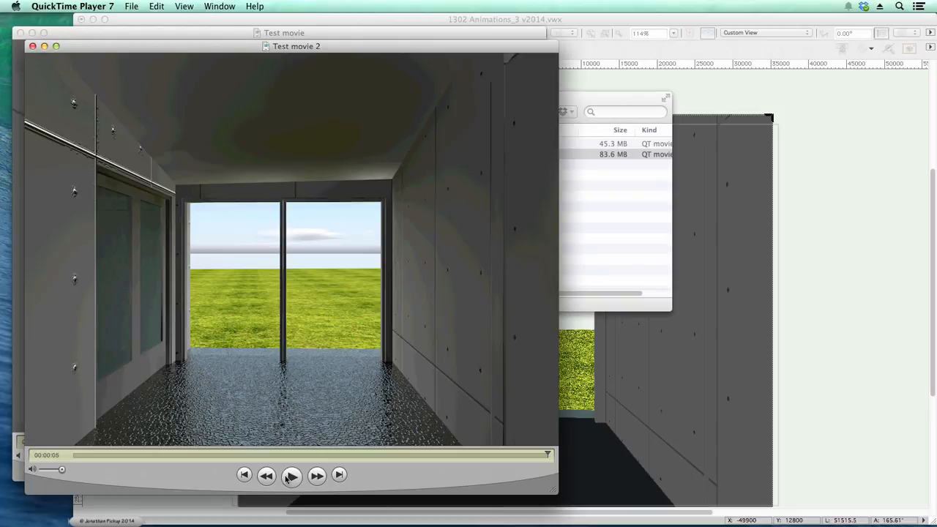
click(33, 46)
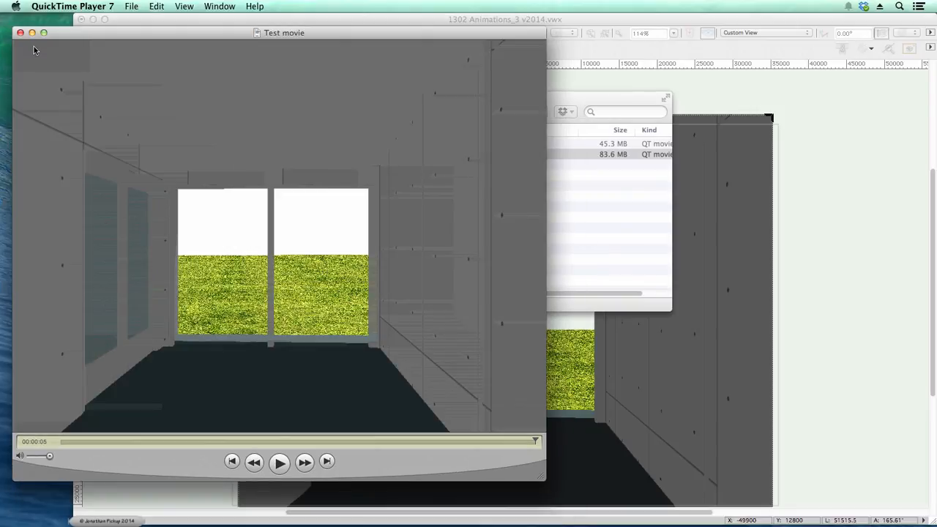